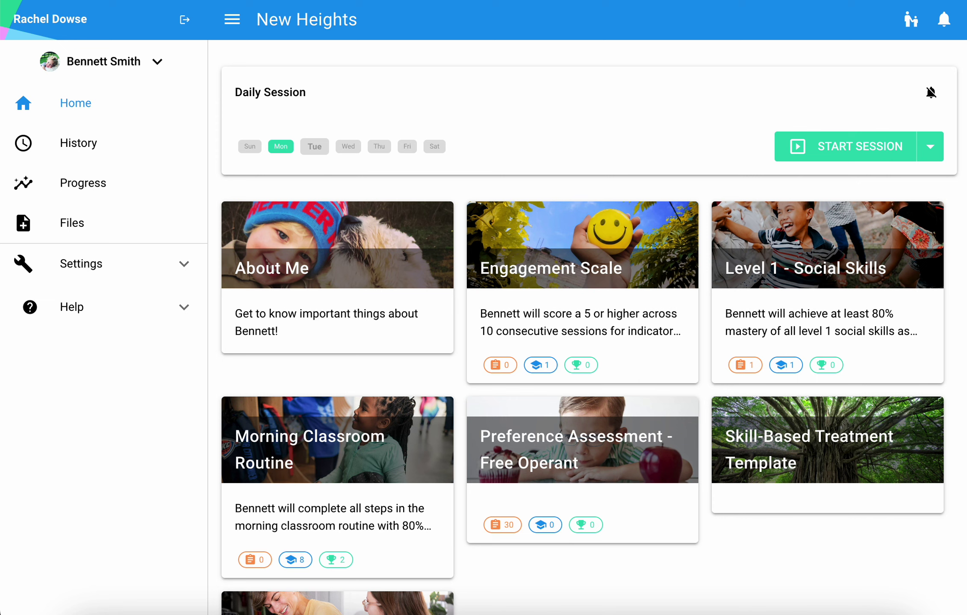
Select the client to work with and open the preparation page of the Daily Session
left_click(60, 20)
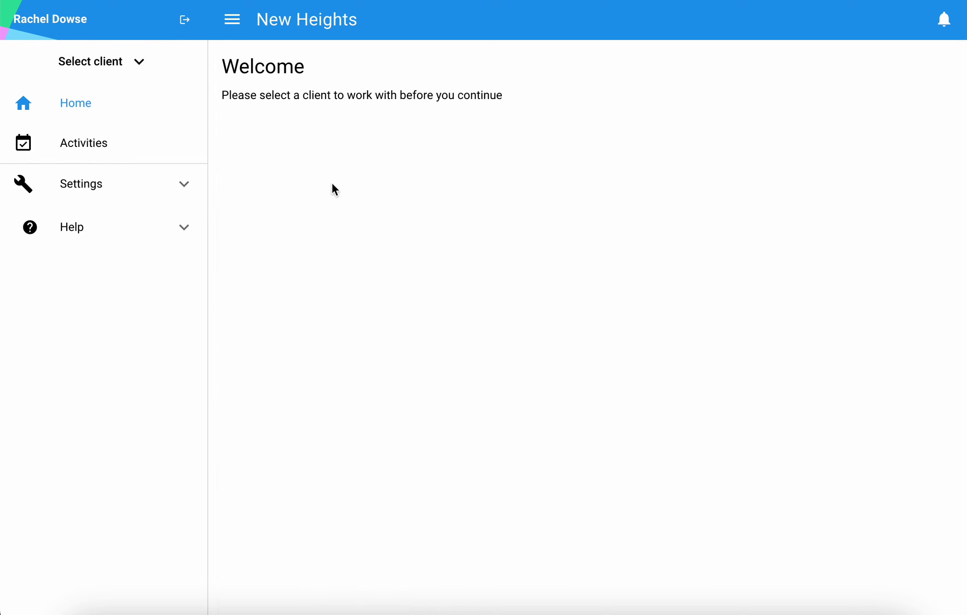
left_click(137, 67)
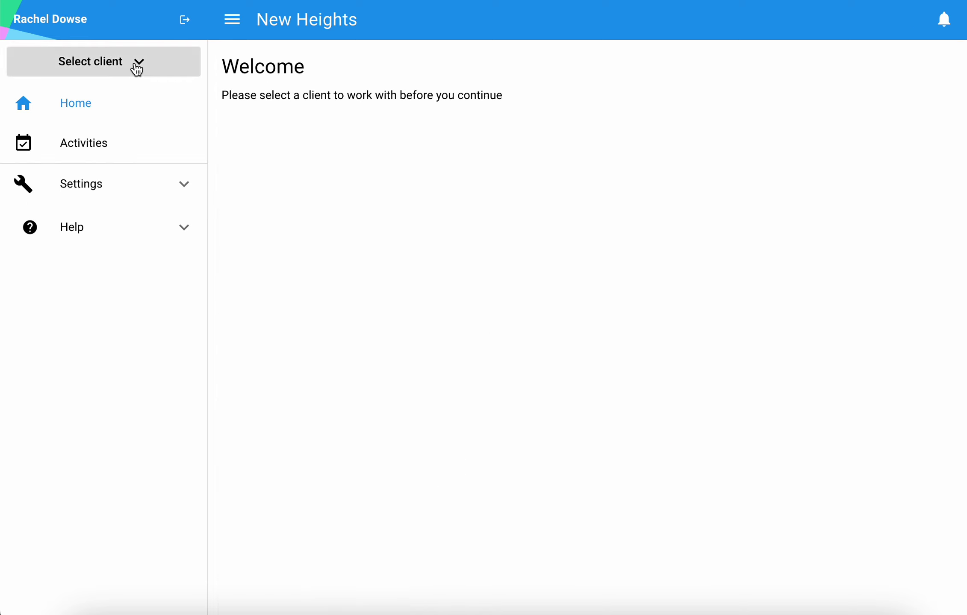
left_click(90, 181)
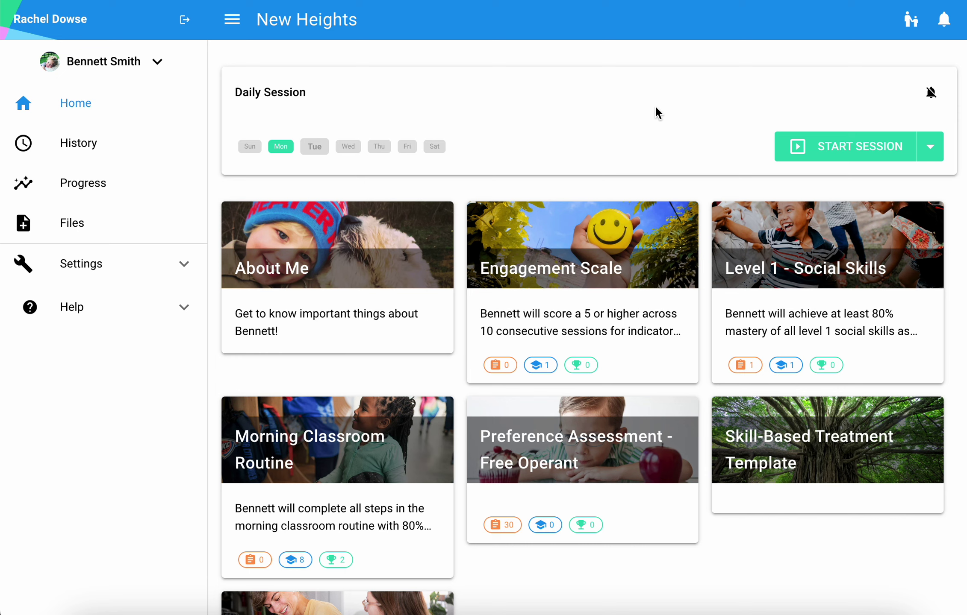
left_click(844, 158)
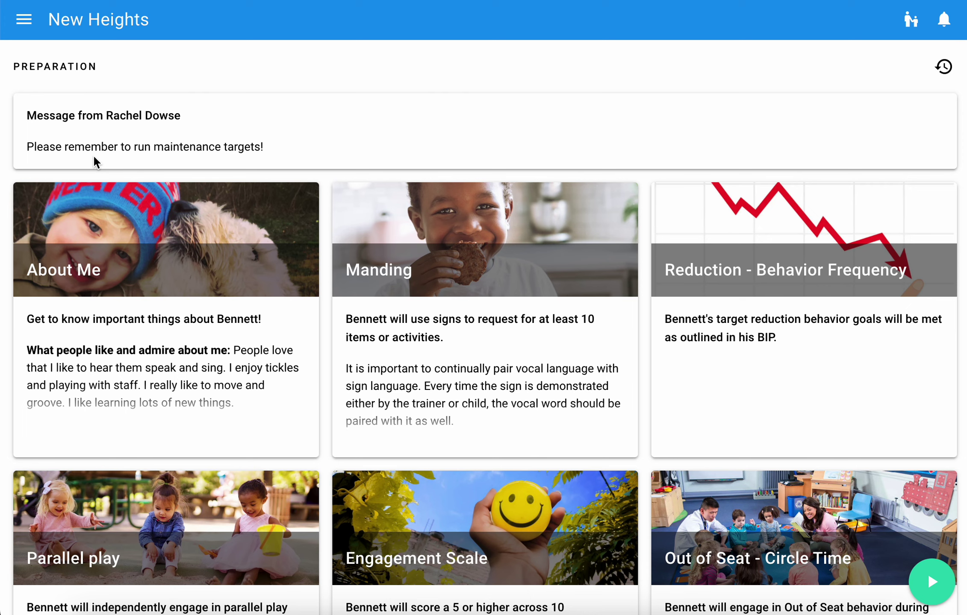
Review the session's program cards, reading the About Me instructions and viewing the attached Daily Schedule.png
scroll(185, 299, "down", 3)
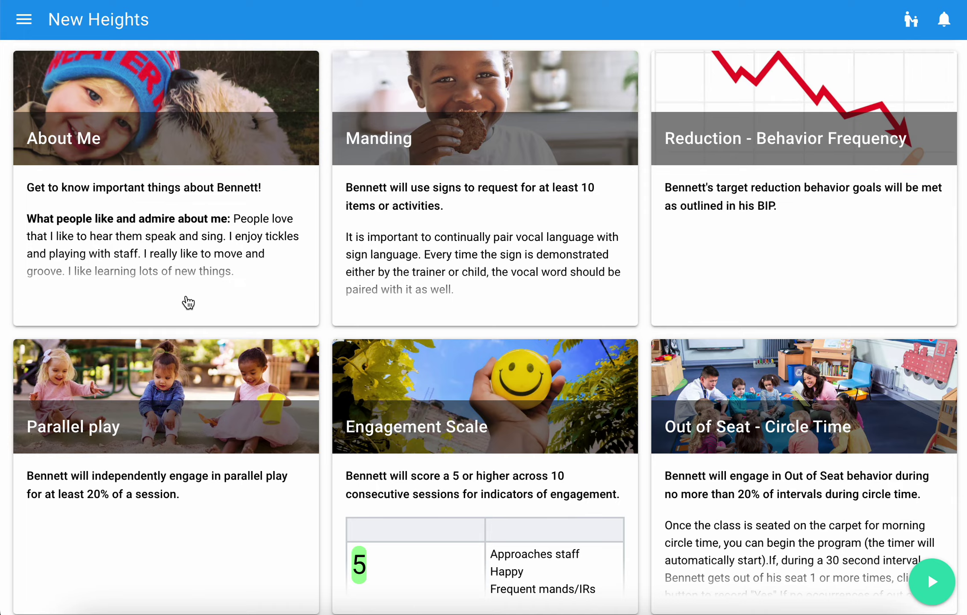
scroll(188, 302, "down", 10)
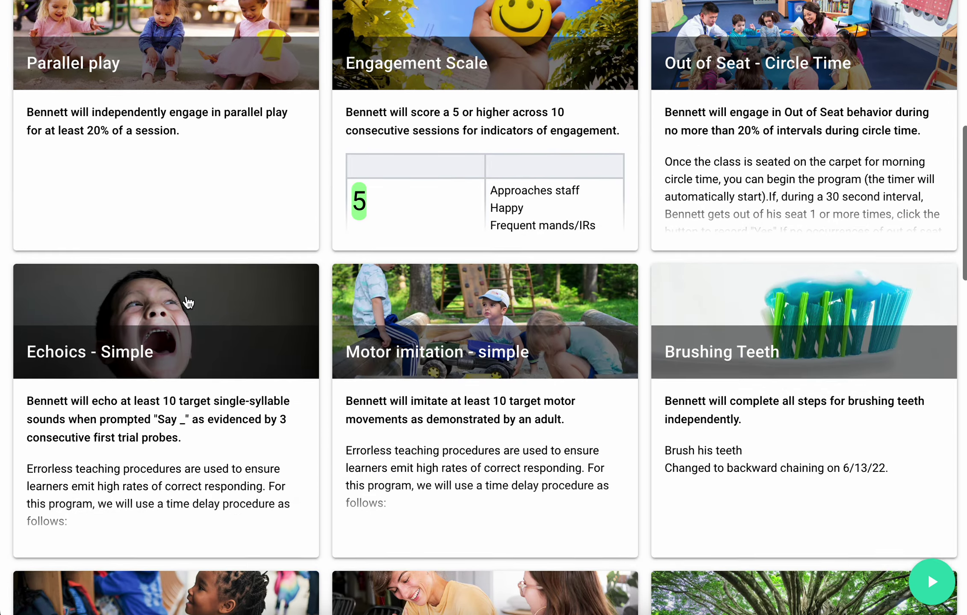
scroll(188, 303, "up", 12)
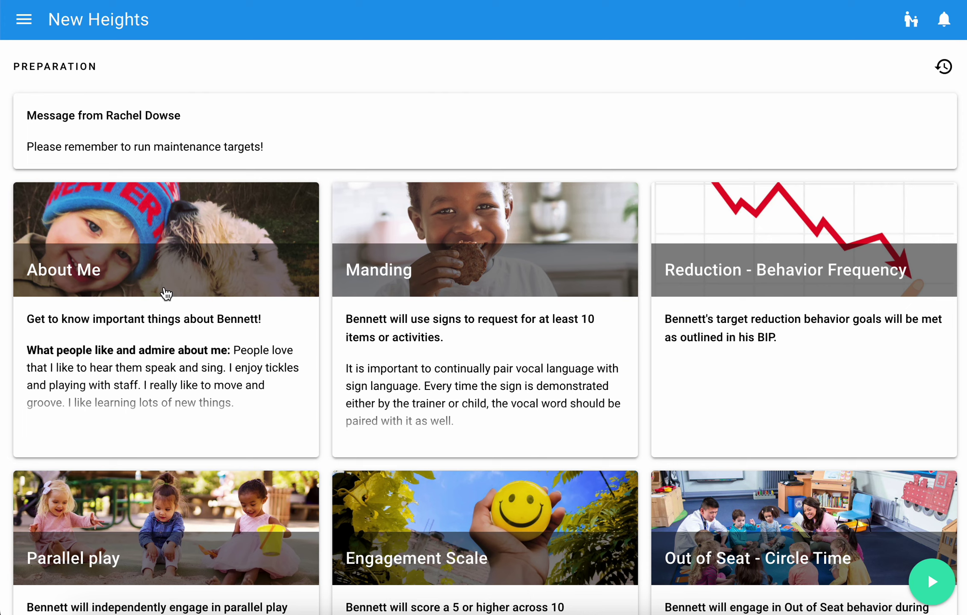
left_click(167, 294)
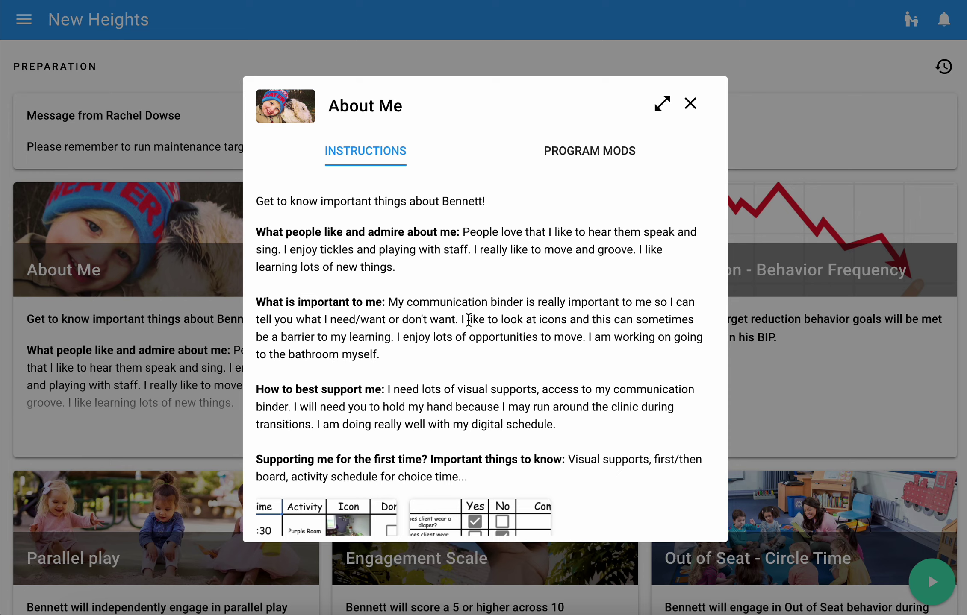
scroll(468, 320, "down", 3)
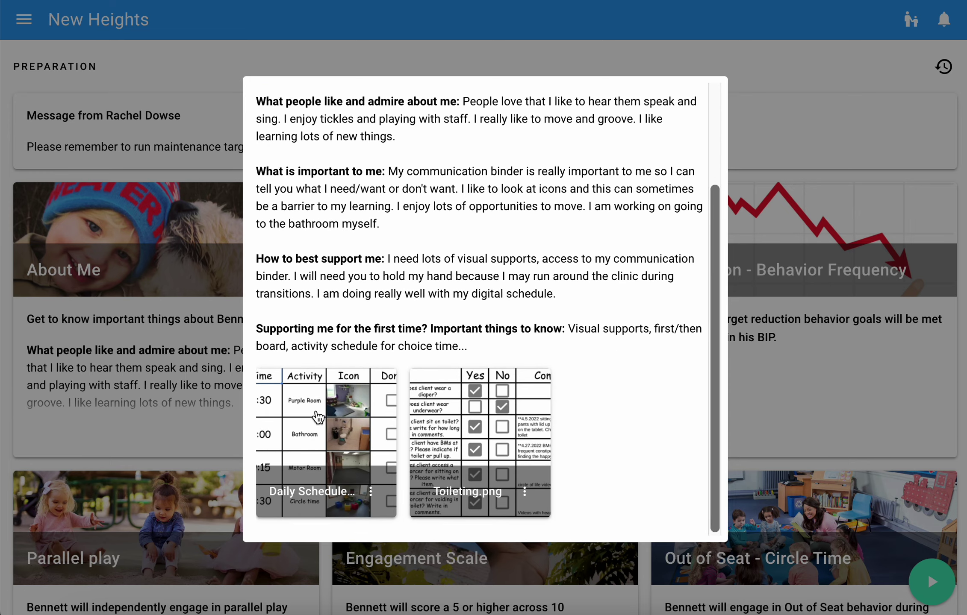
left_click(318, 418)
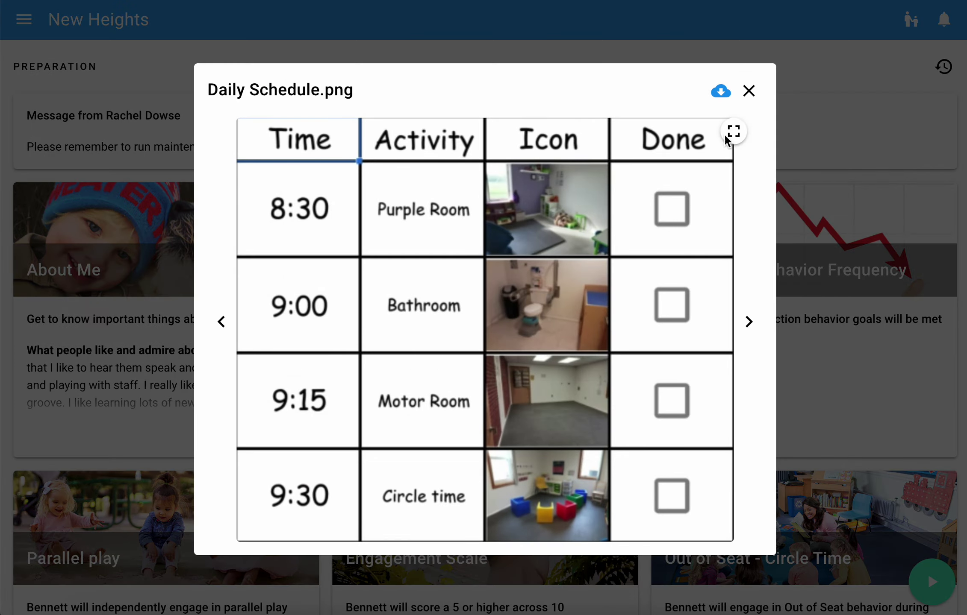
left_click(748, 91)
scroll(477, 209, "up", 3)
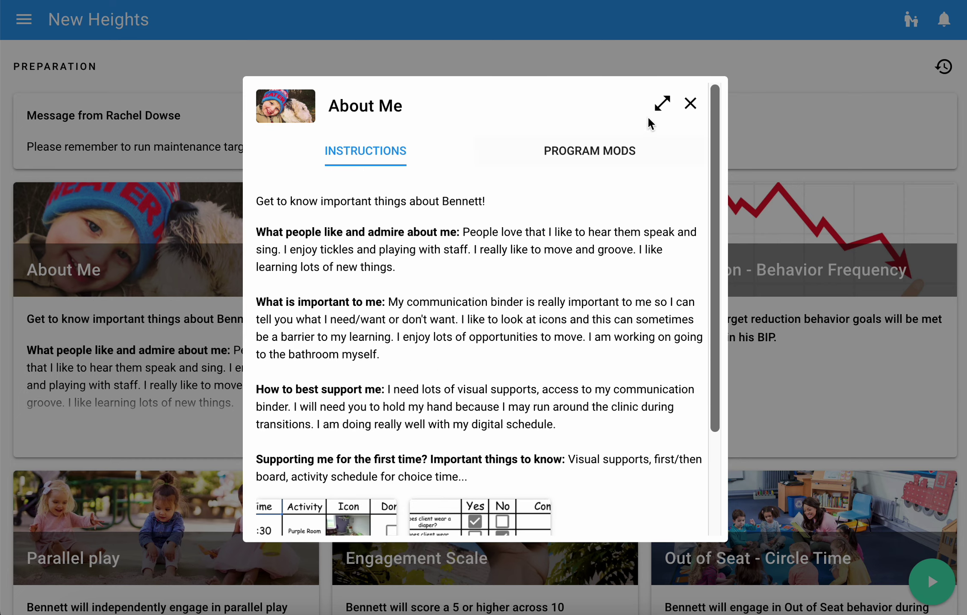
left_click(689, 105)
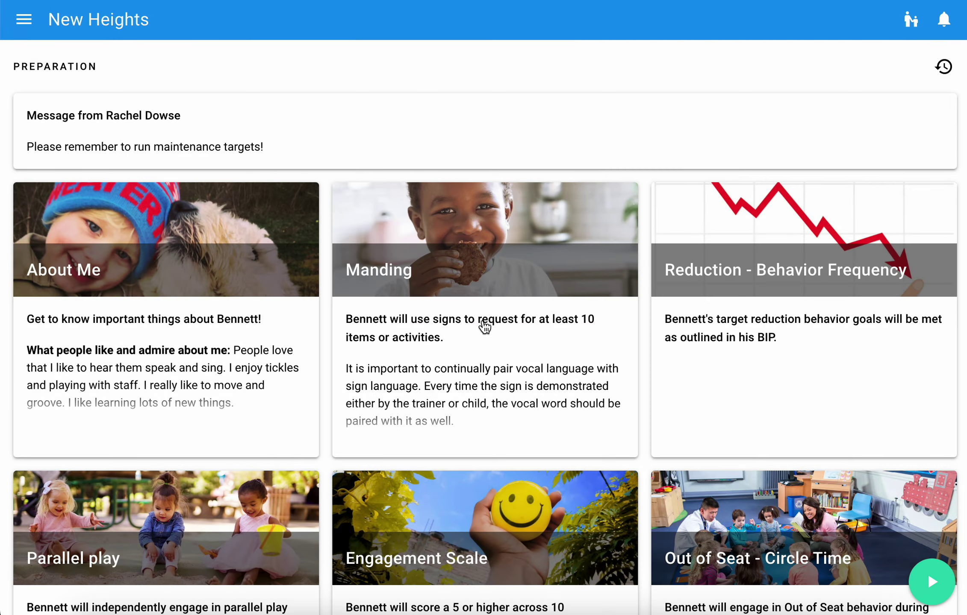
Open the Manding program, play its instruction video muted, and read through the teaching instructions
left_click(488, 297)
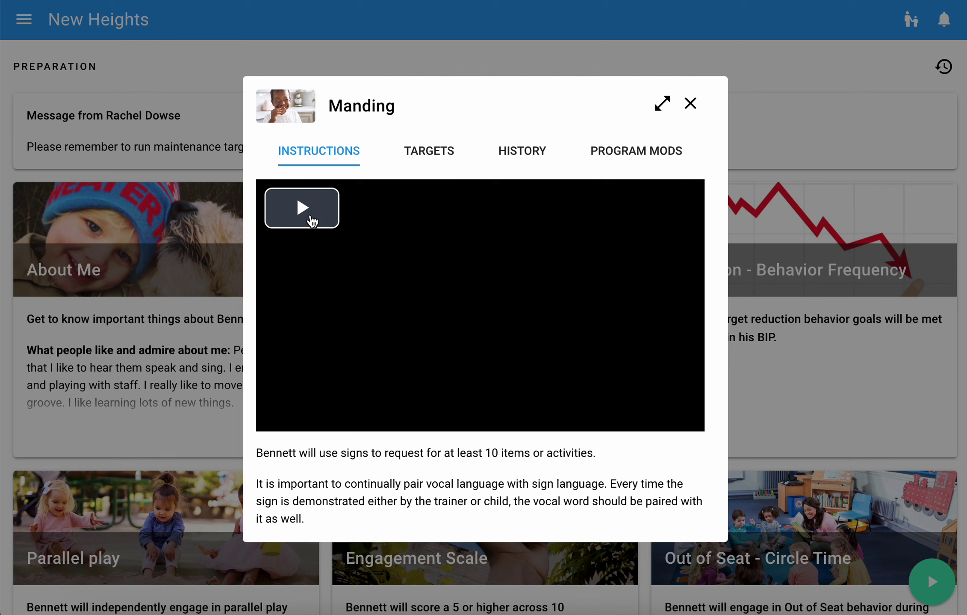
left_click(307, 217)
left_click(306, 418)
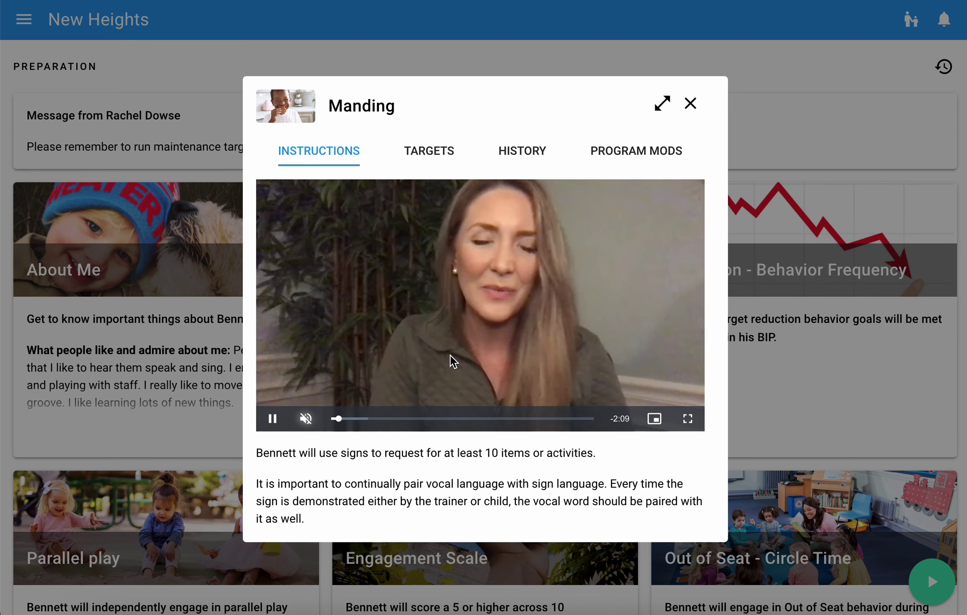
scroll(453, 357, "down", 3)
scroll(451, 360, "down", 5)
scroll(451, 361, "up", 8)
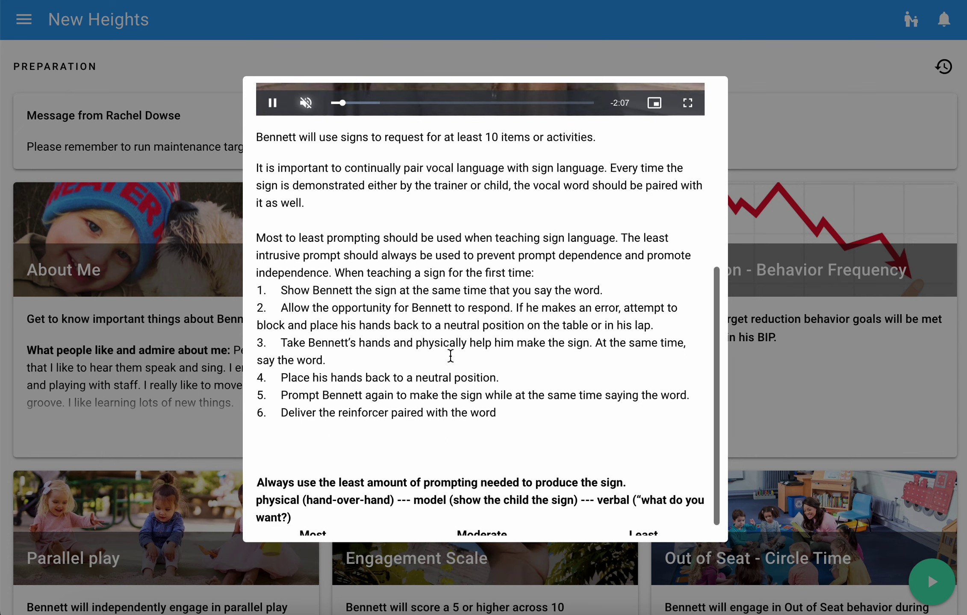
Review the Manding program's full target list and look back through its earlier session records
left_click(430, 158)
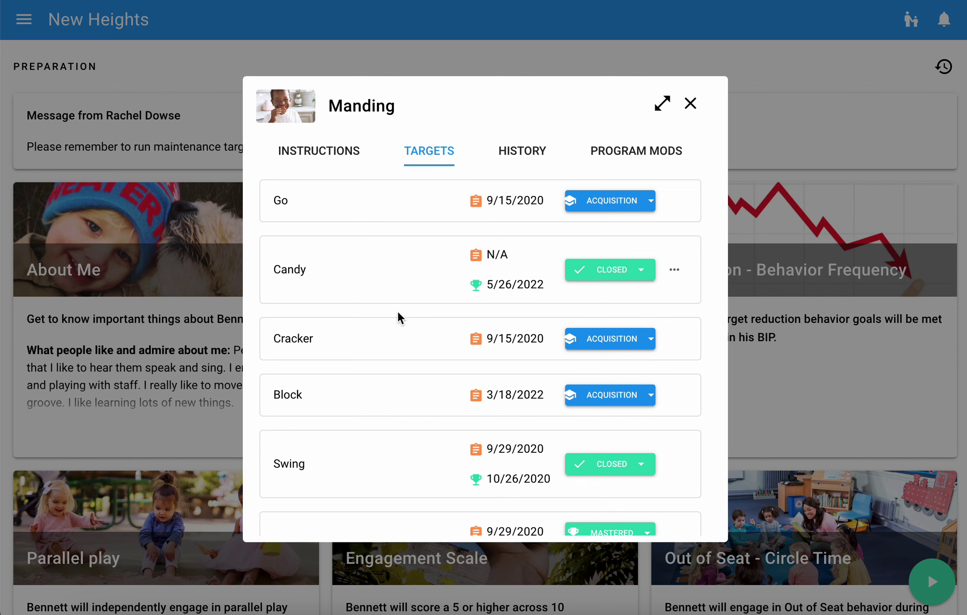
scroll(394, 431, "down", 8)
scroll(394, 431, "up", 8)
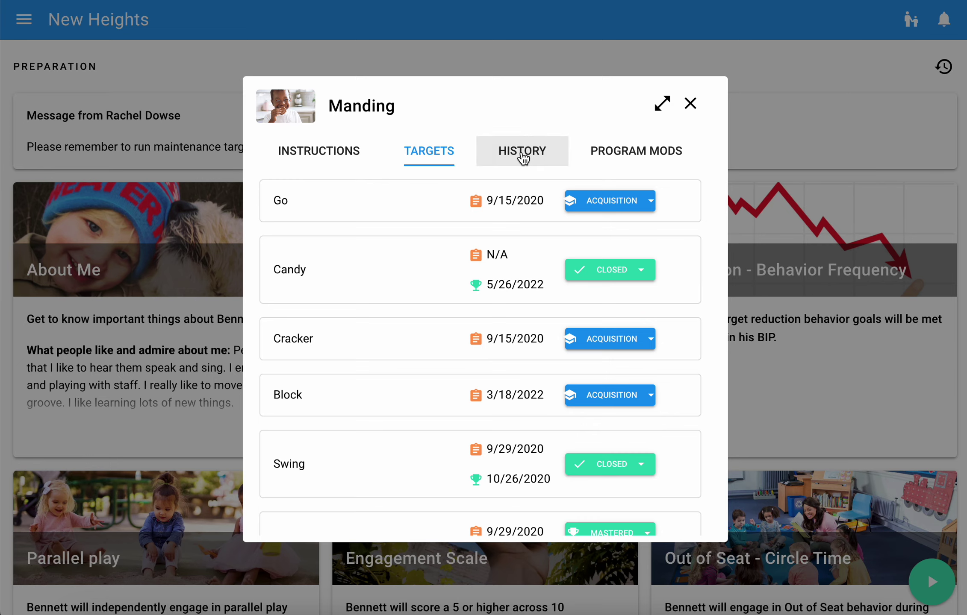
left_click(523, 154)
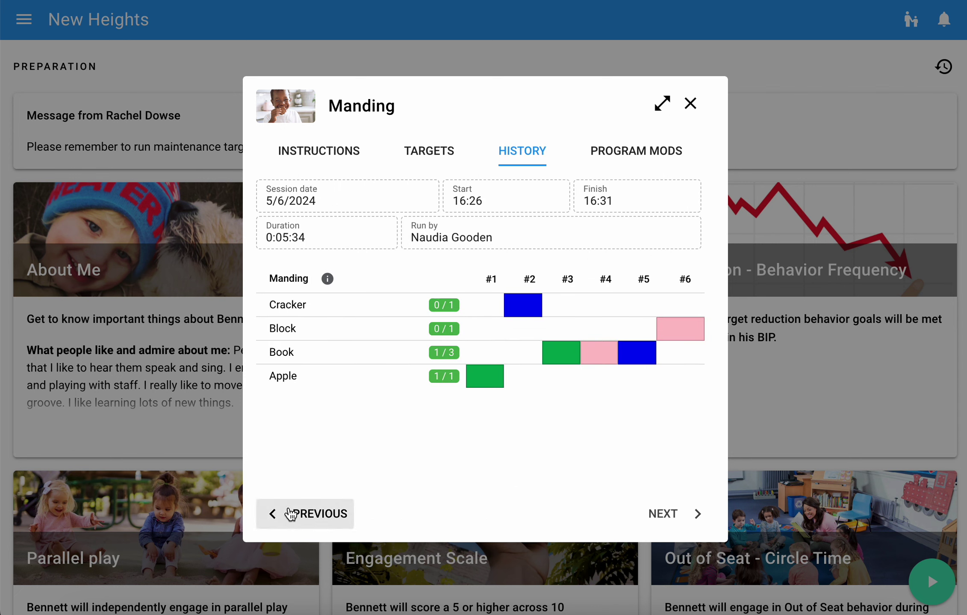
left_click(303, 512)
left_click(304, 512)
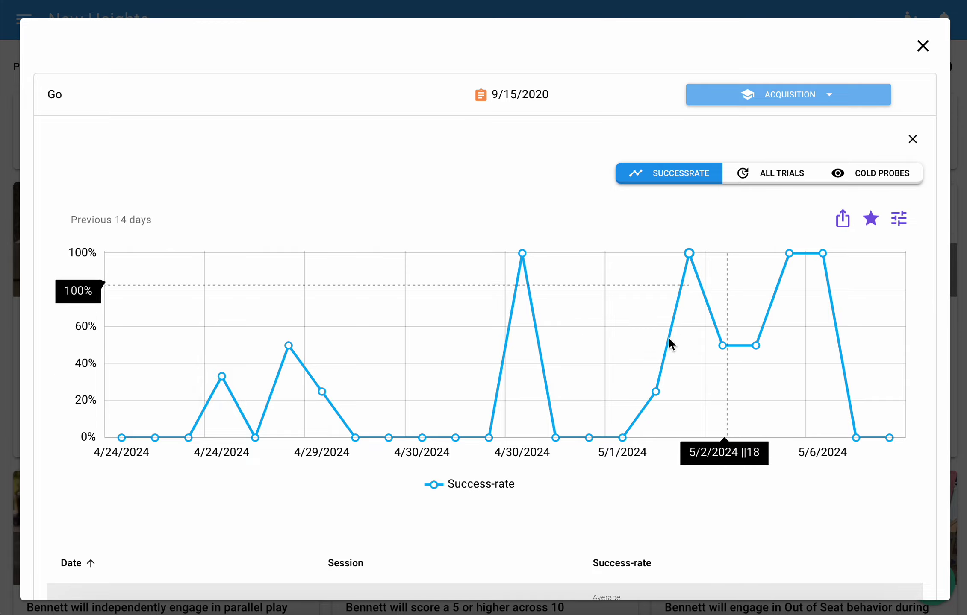
Examine the Go target's success-rate graph for a narrower date range and its session table, and close the graph
left_click_drag(692, 396, 565, 396)
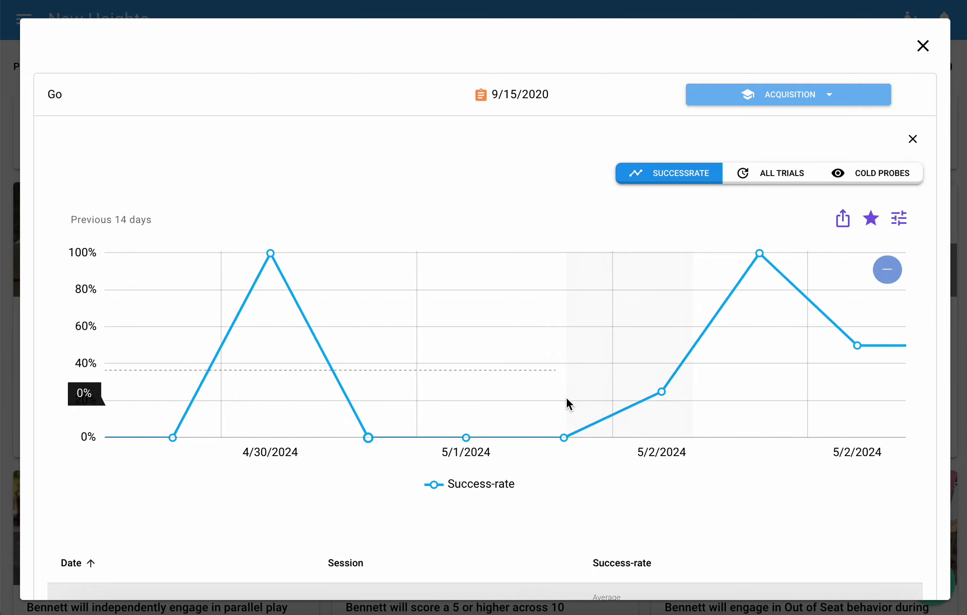
scroll(566, 396, "down", 5)
scroll(566, 396, "down", 6)
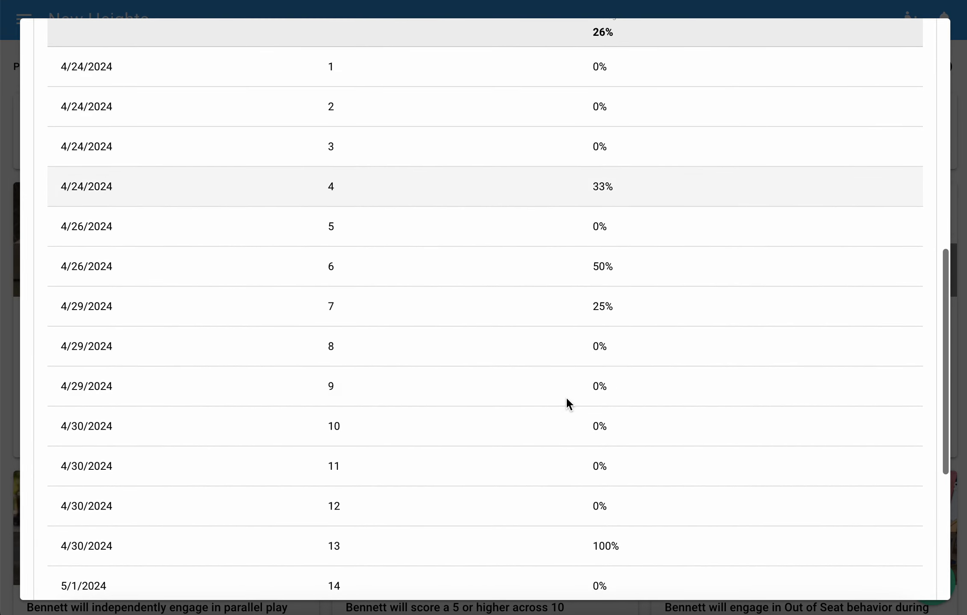
scroll(566, 396, "up", 10)
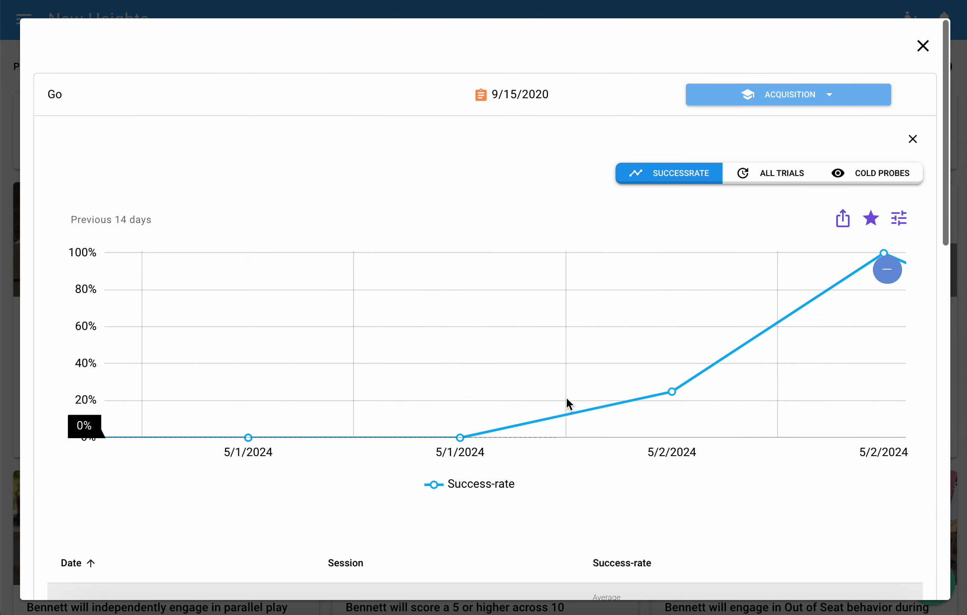
left_click(922, 46)
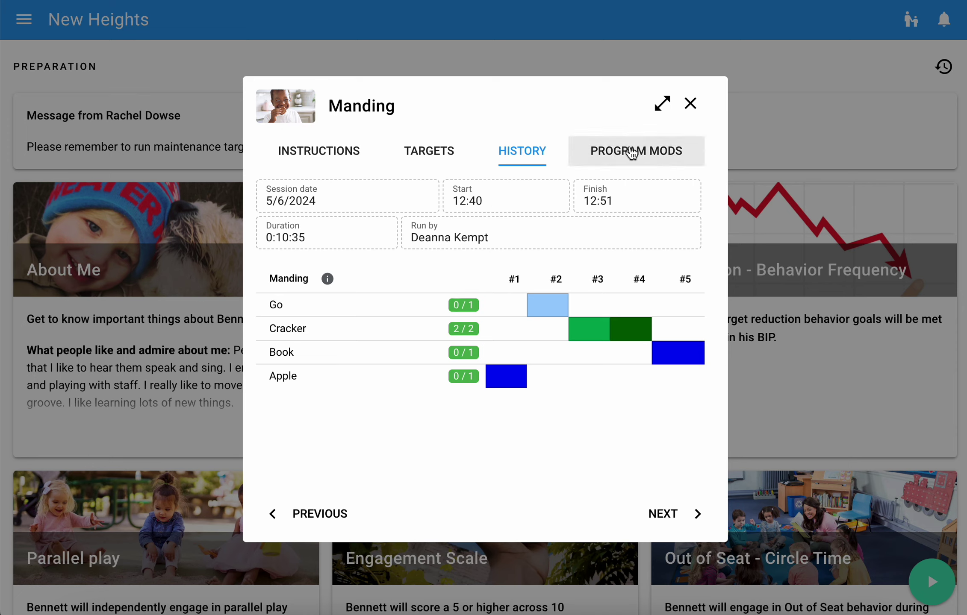
Review the dated program modifications for Manding and close the program's details
left_click(624, 158)
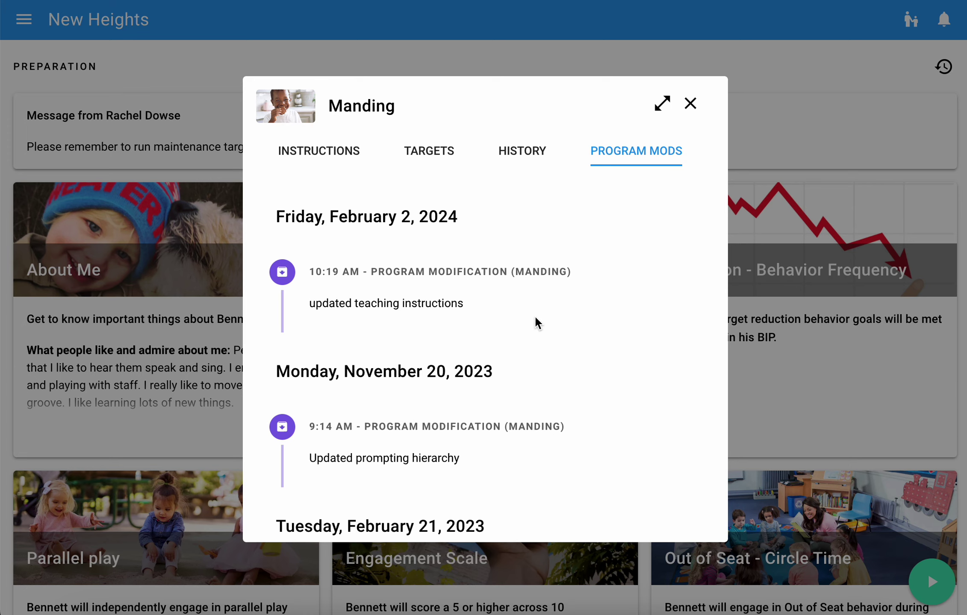
scroll(536, 323, "down", 5)
scroll(536, 323, "up", 5)
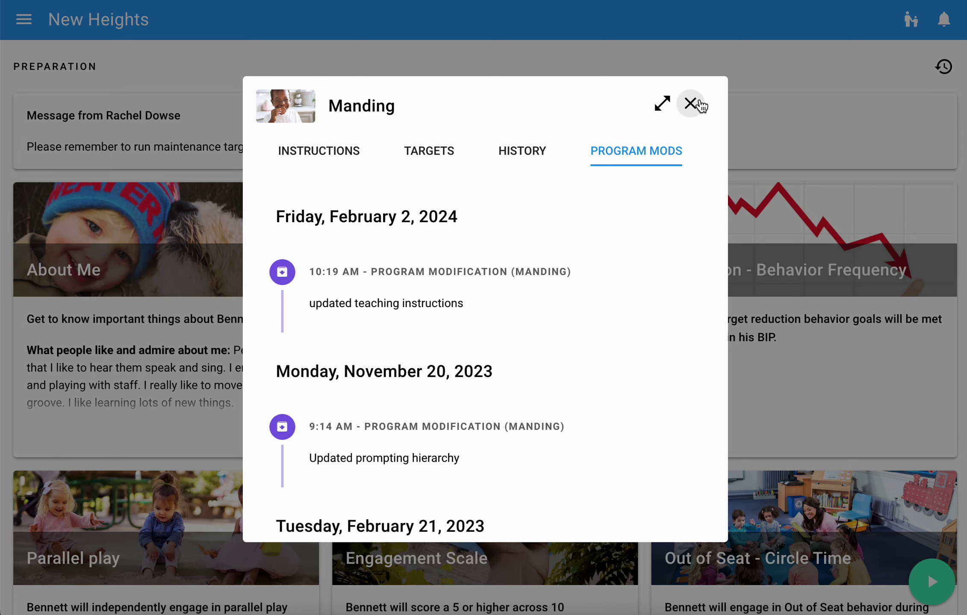
left_click(691, 103)
Review the latest program modifications and check the Engagement Scale instructions from its newly added entry
scroll(605, 391, "down", 20)
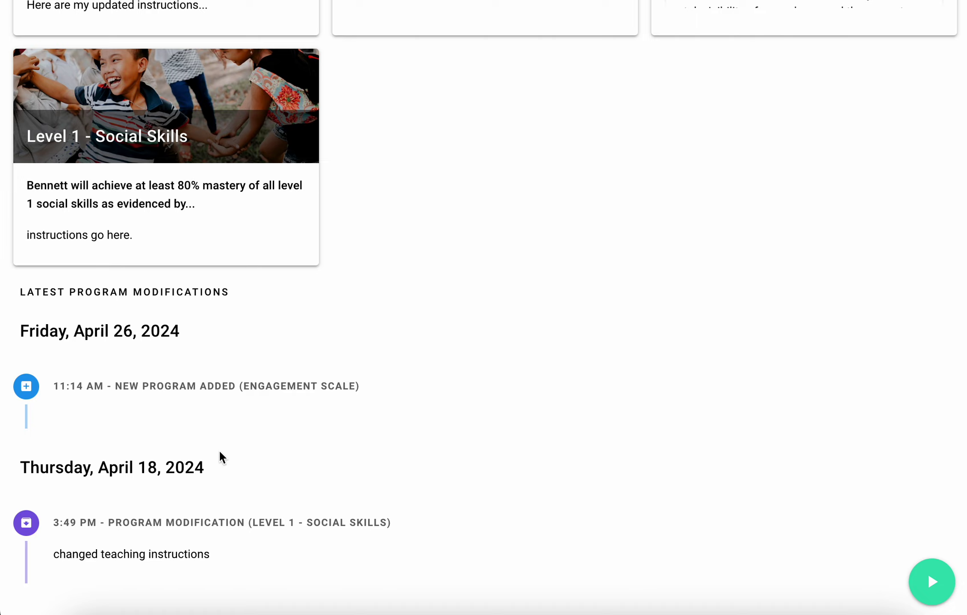
scroll(224, 463, "down", 5)
scroll(224, 467, "up", 3)
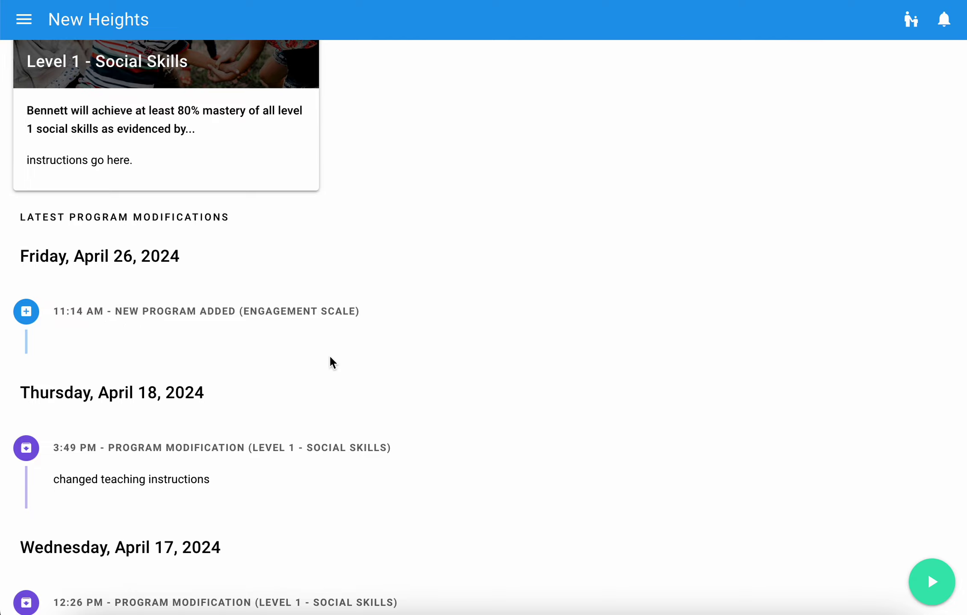
left_click(187, 311)
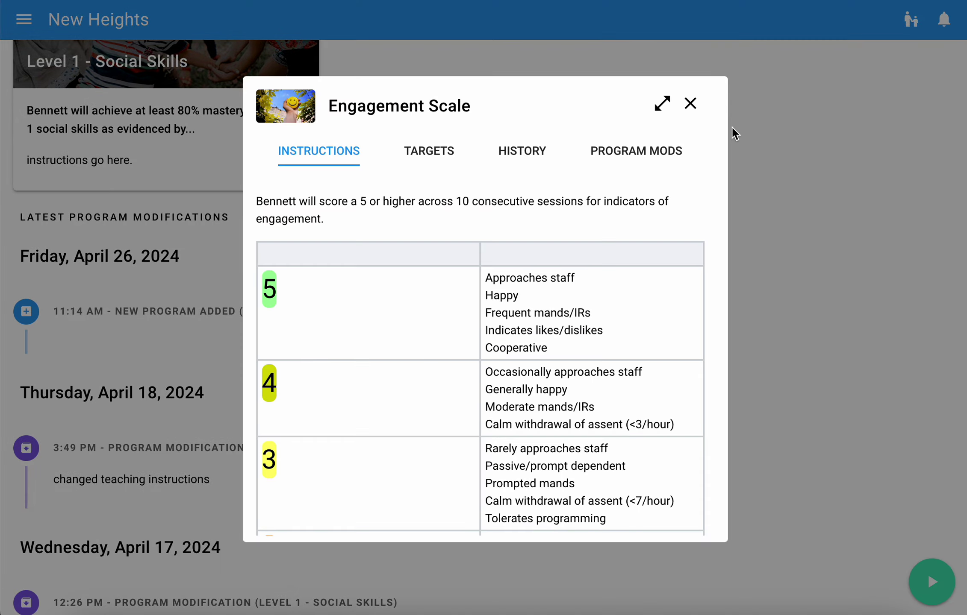
left_click(688, 107)
Return to the beginning of the preparation page and start running the session
key("alt+Left")
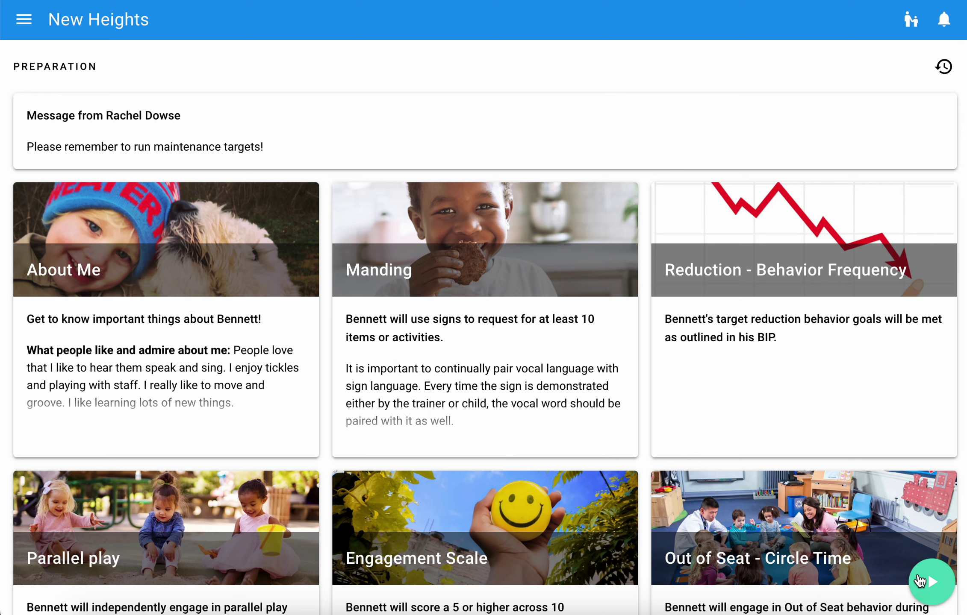
left_click(934, 583)
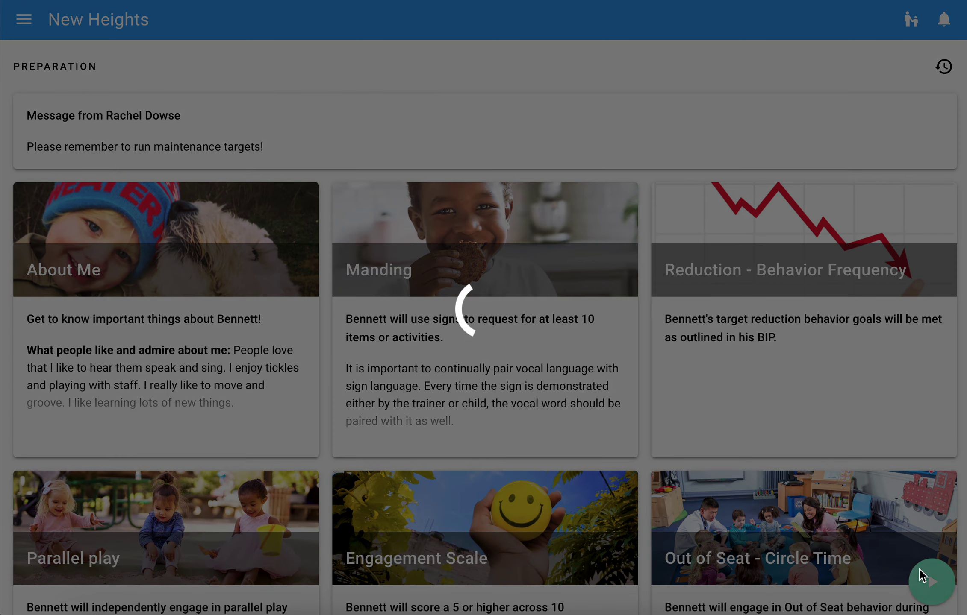